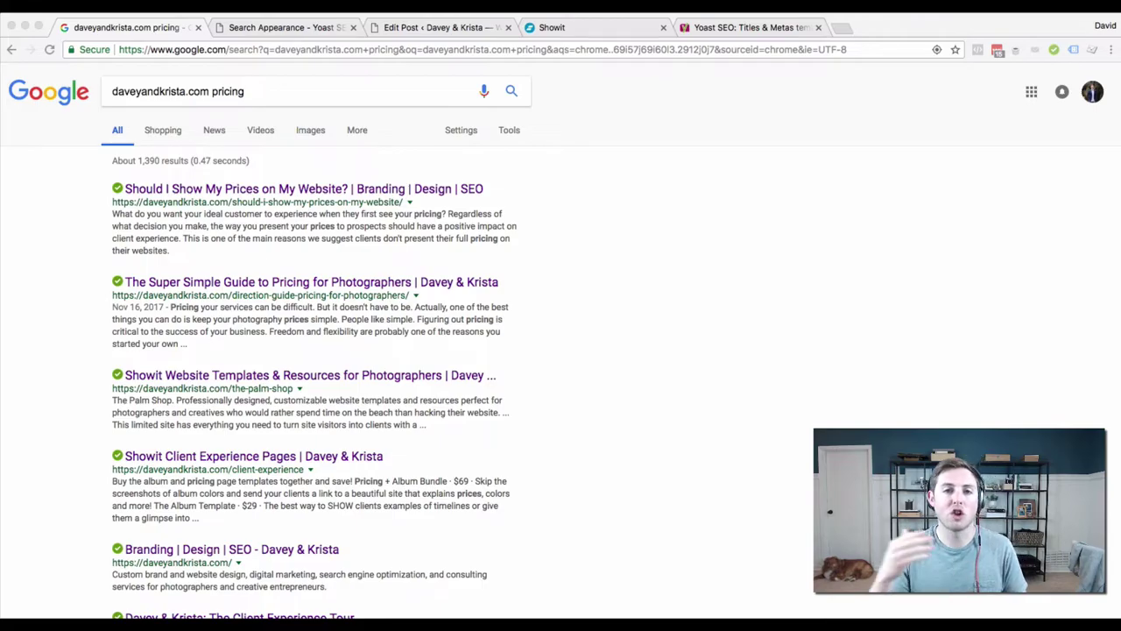
Review the Posts title template ending in %%sitename%% in Yoast Search Appearance, then return to the Google results.
{"action": "left_click", "coordinate": [572, 290]}
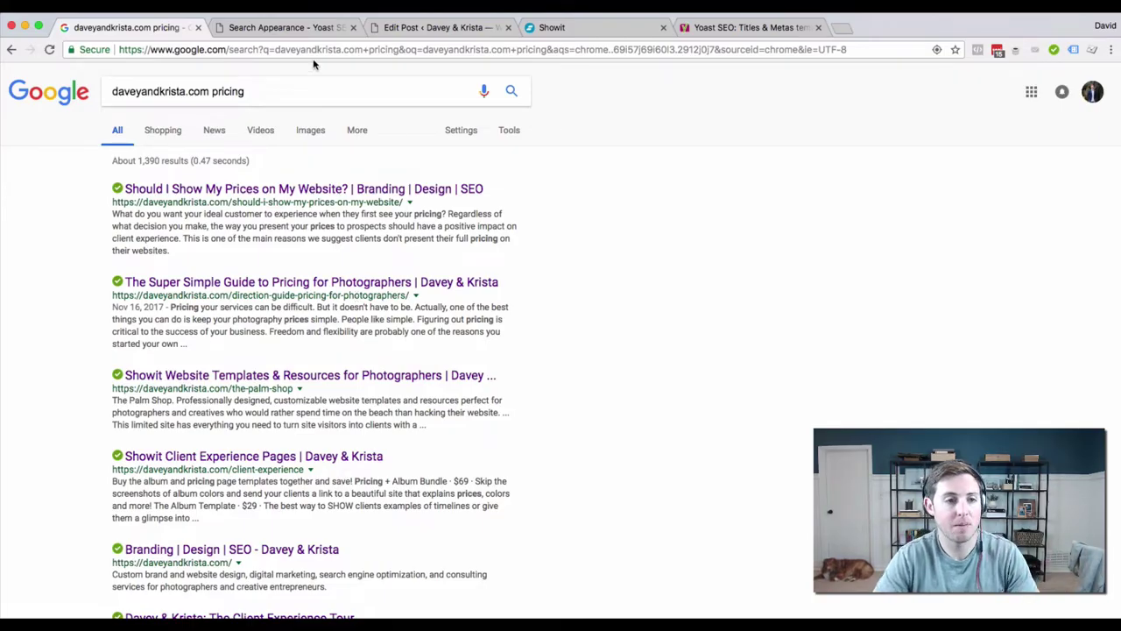
{"action": "left_click", "coordinate": [280, 27]}
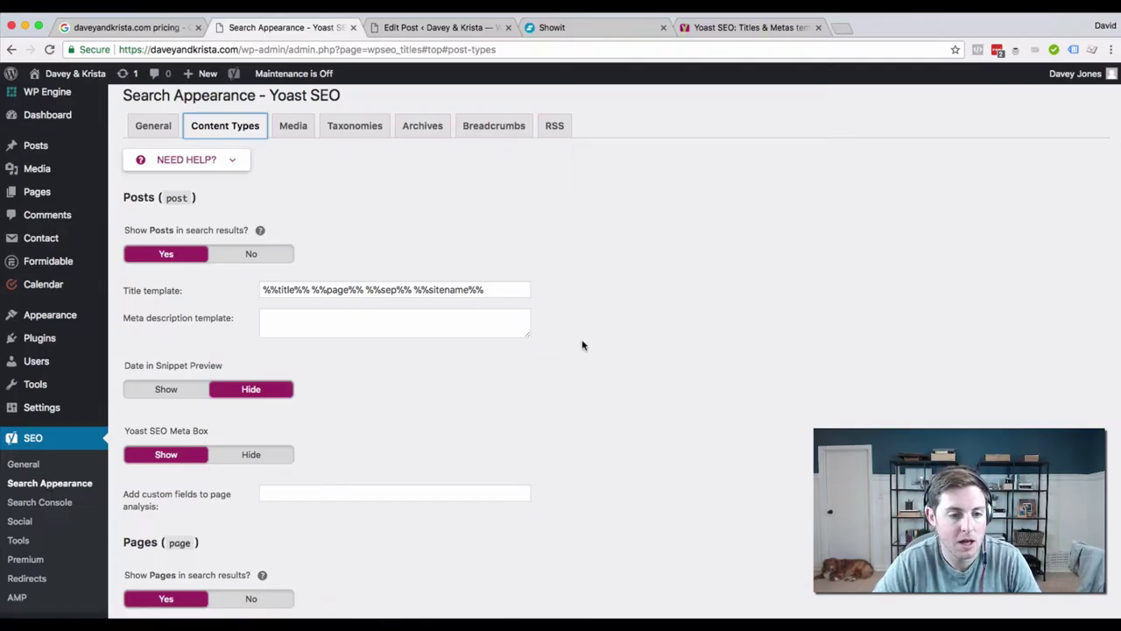
{"action": "scroll", "coordinate": [584, 342], "scroll_direction": "down", "scroll_amount": 1}
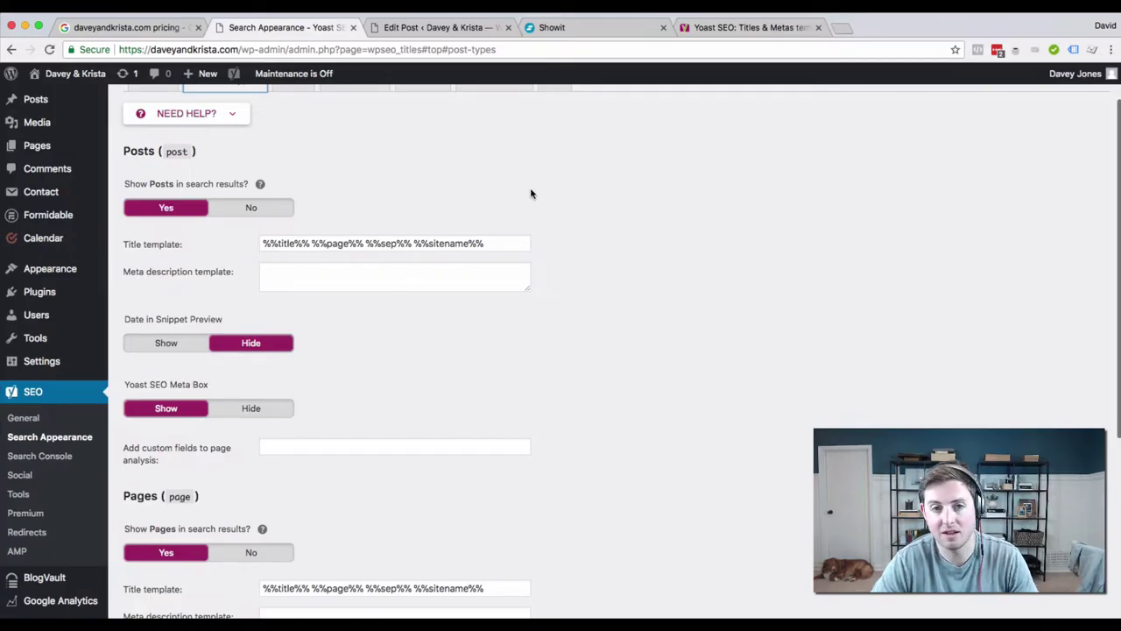
{"action": "scroll", "coordinate": [531, 190], "scroll_direction": "up", "scroll_amount": 2}
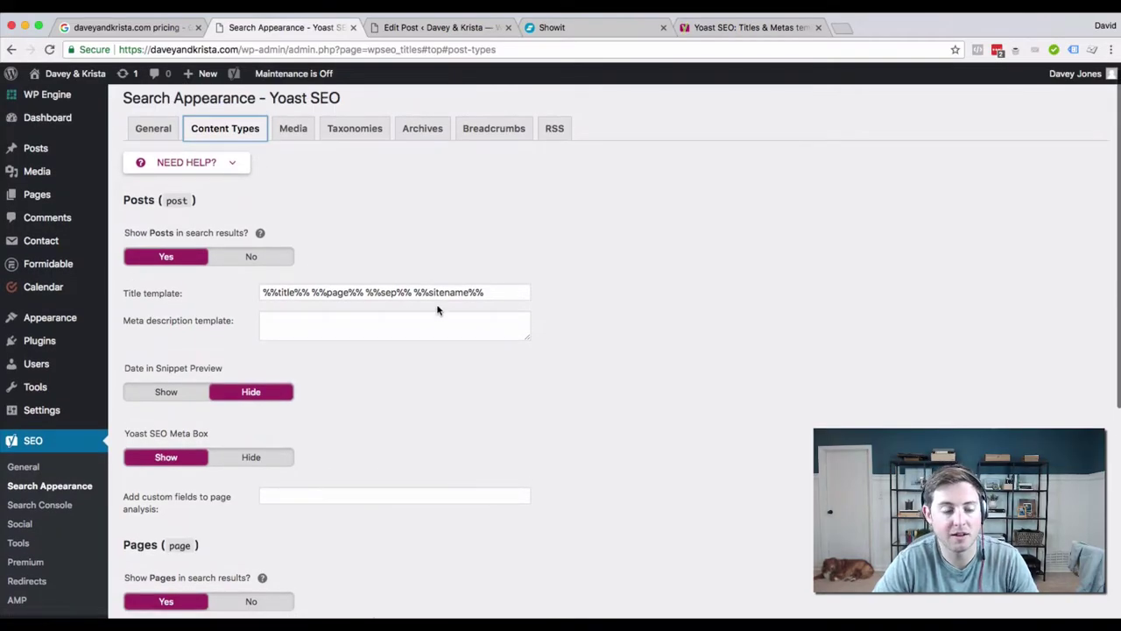
{"action": "scroll", "coordinate": [458, 333], "scroll_direction": "down", "scroll_amount": 1}
{"action": "scroll", "coordinate": [480, 392], "scroll_direction": "down", "scroll_amount": 3}
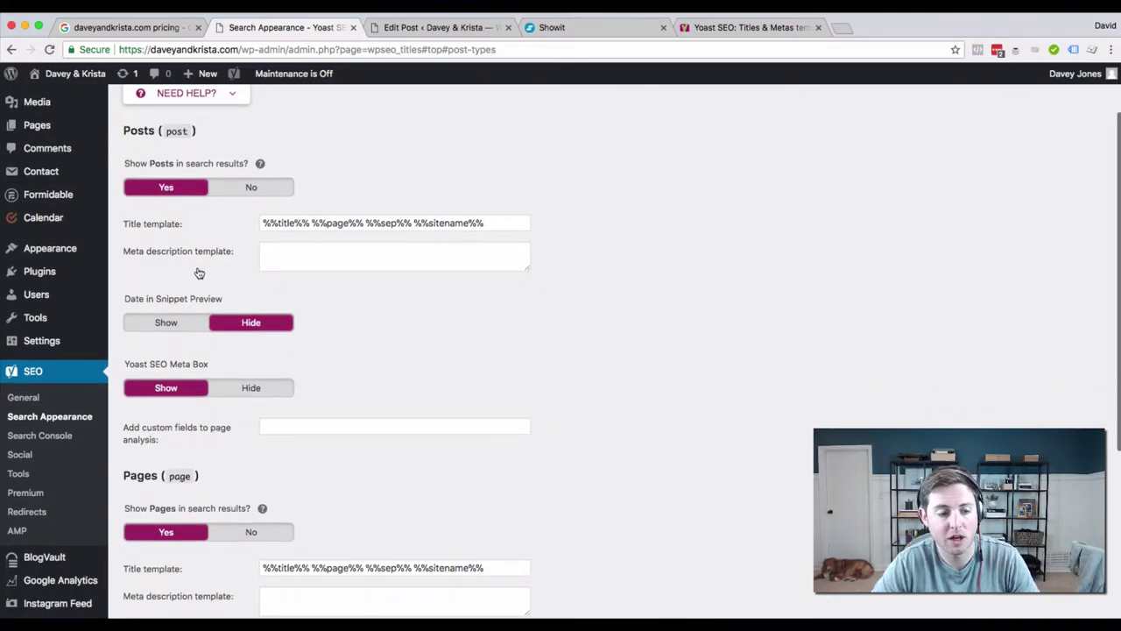
{"action": "scroll", "coordinate": [267, 396], "scroll_direction": "down", "scroll_amount": 5}
{"action": "scroll", "coordinate": [657, 307], "scroll_direction": "up", "scroll_amount": 5}
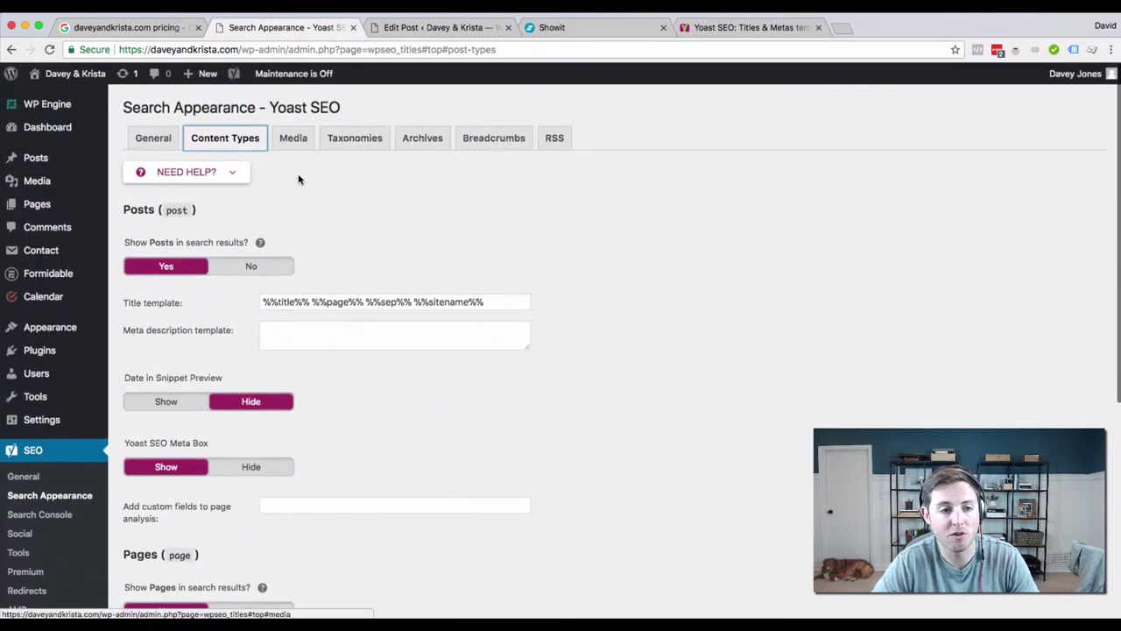
{"action": "scroll", "coordinate": [490, 225], "scroll_direction": "down", "scroll_amount": 5}
{"action": "scroll", "coordinate": [536, 263], "scroll_direction": "up", "scroll_amount": 1}
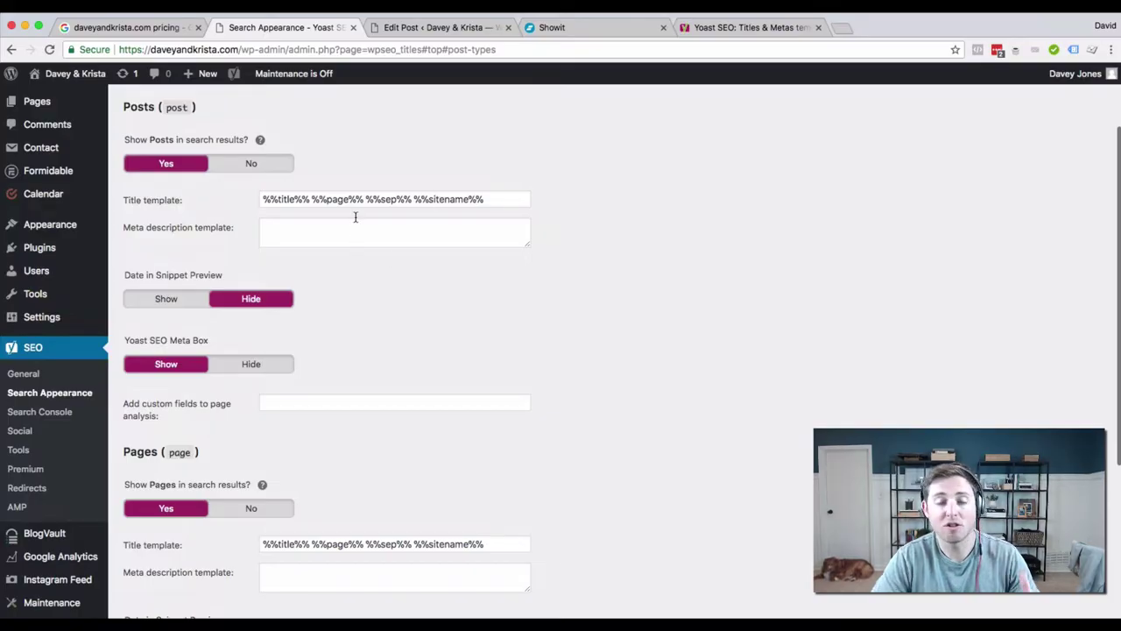
{"action": "left_click", "coordinate": [153, 27]}
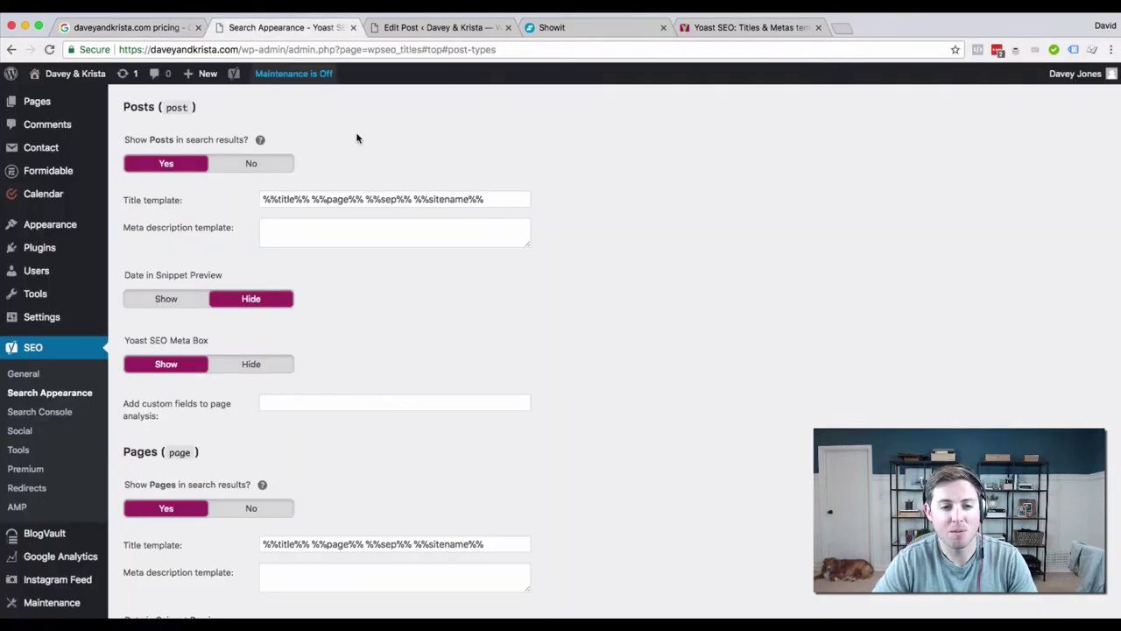
Compare the posts title template with the 'daveyandkrista.com pricing' Google results, finishing on the results.
{"action": "left_click", "coordinate": [259, 33]}
{"action": "left_click", "coordinate": [179, 27]}
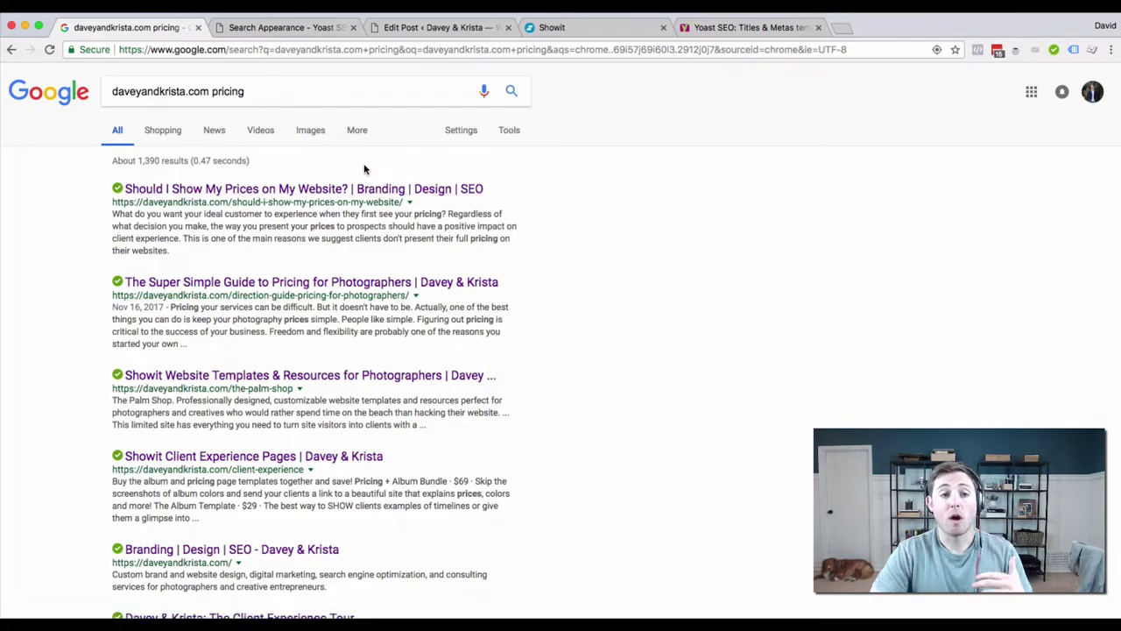
{"action": "left_click", "coordinate": [283, 33]}
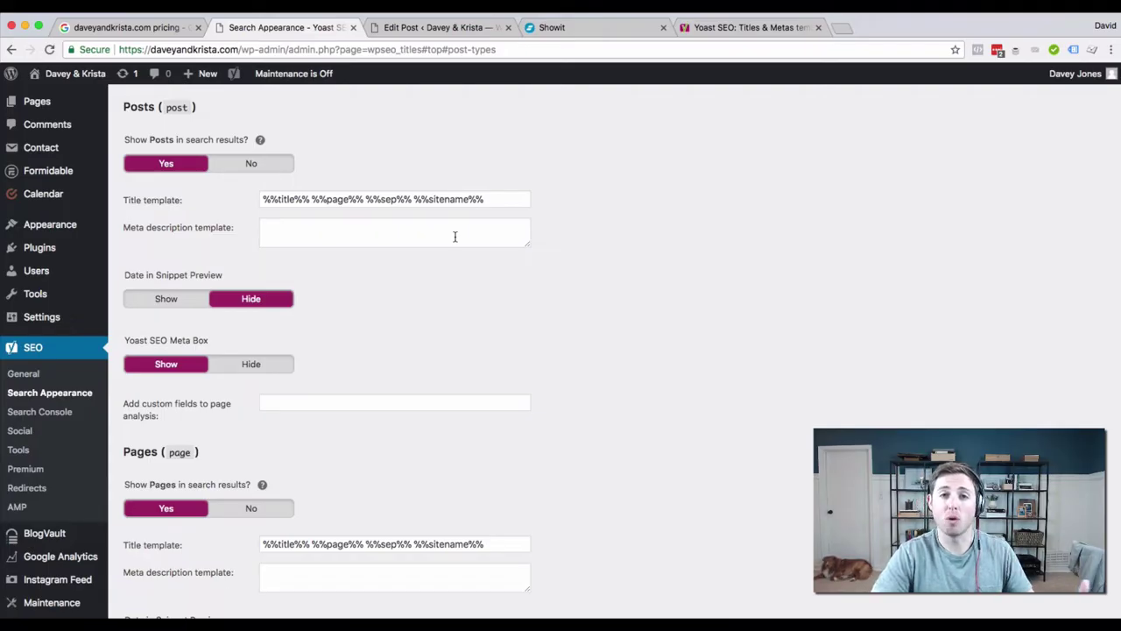
{"action": "left_click", "coordinate": [132, 27]}
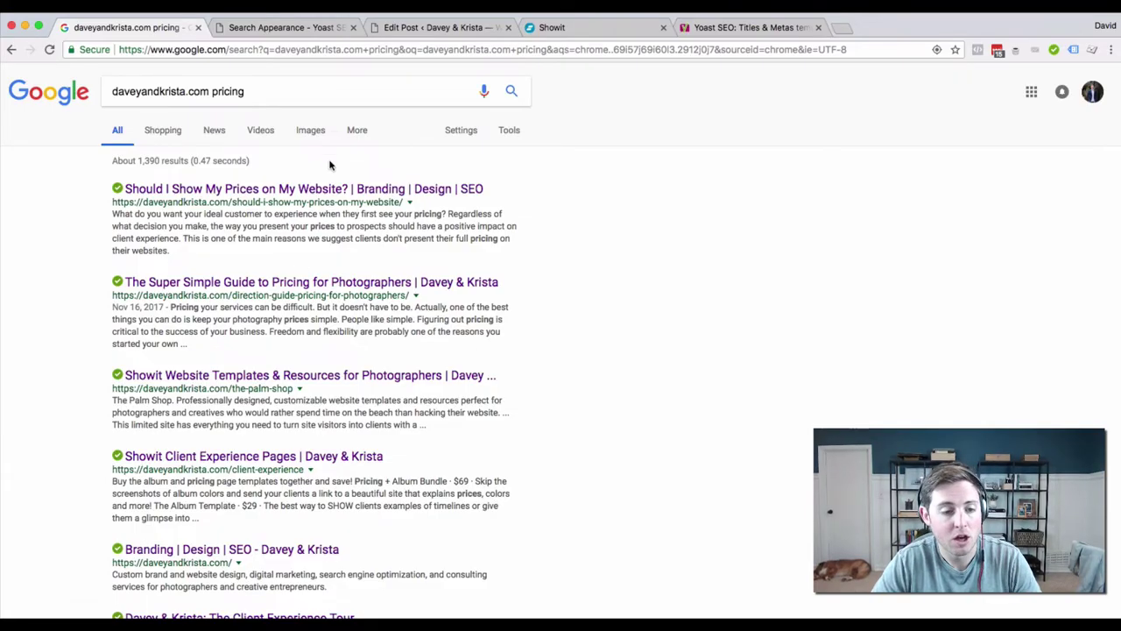
Show the snippet editor for 'Should I Show My Prices on My Website?', whose SEO title ends %%sep%% %%sitedesc%%.
{"action": "left_click", "coordinate": [426, 31]}
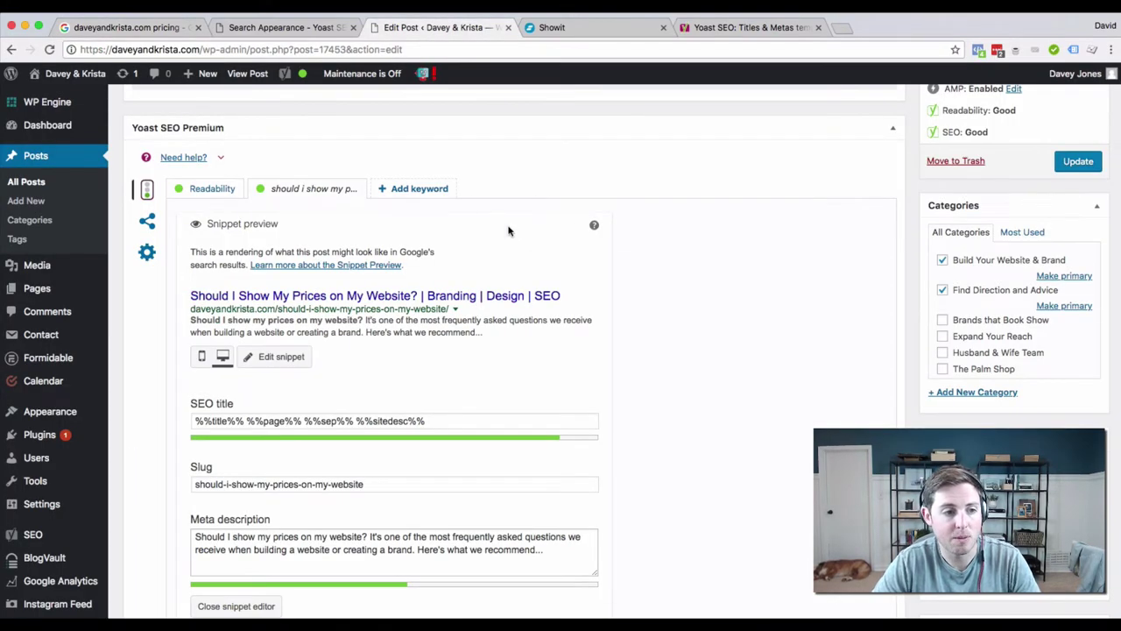
{"action": "scroll", "coordinate": [710, 292], "scroll_direction": "up", "scroll_amount": 3}
{"action": "scroll", "coordinate": [711, 292], "scroll_direction": "down", "scroll_amount": 3}
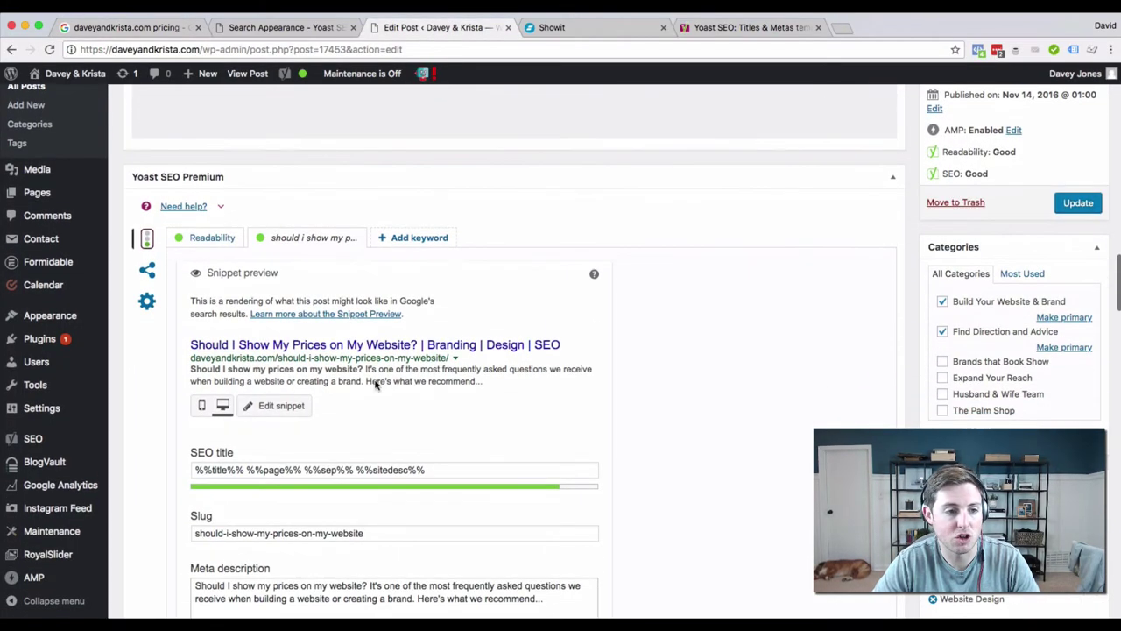
{"action": "scroll", "coordinate": [810, 196], "scroll_direction": "down", "scroll_amount": 2}
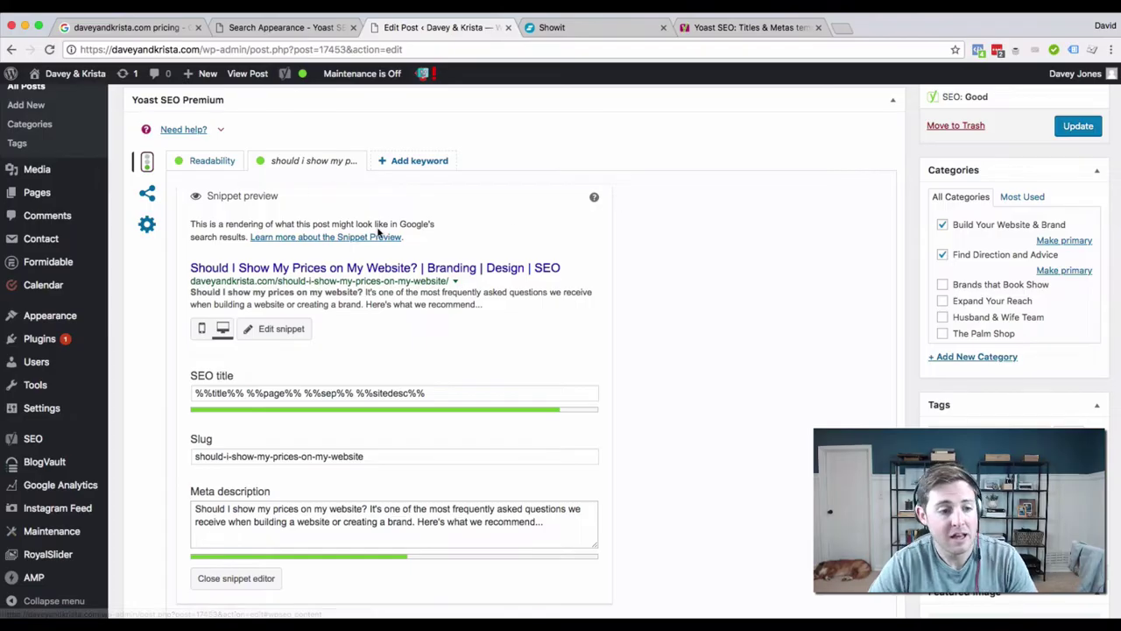
{"action": "left_click", "coordinate": [294, 330]}
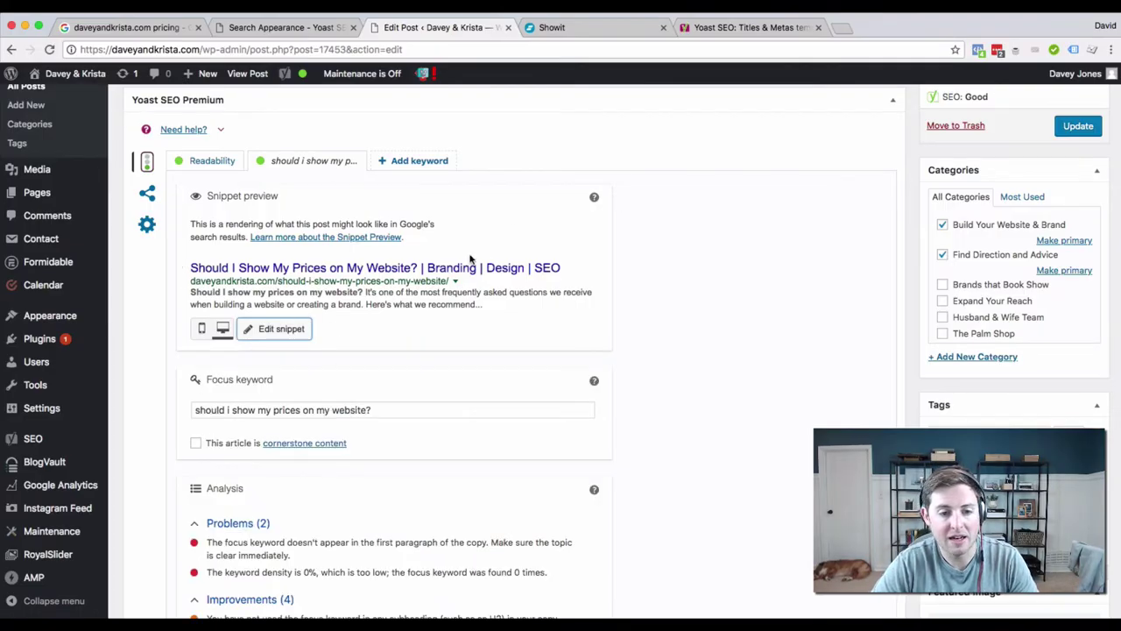
{"action": "scroll", "coordinate": [462, 305], "scroll_direction": "down", "scroll_amount": 1}
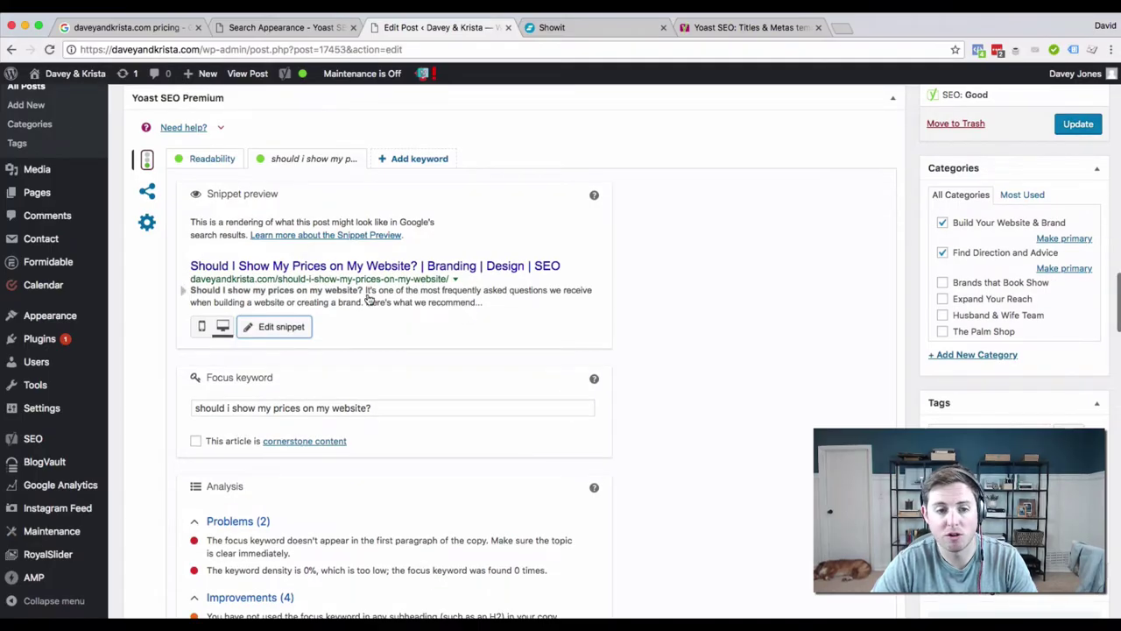
{"action": "left_click", "coordinate": [288, 330]}
{"action": "scroll", "coordinate": [710, 289], "scroll_direction": "down", "scroll_amount": 3}
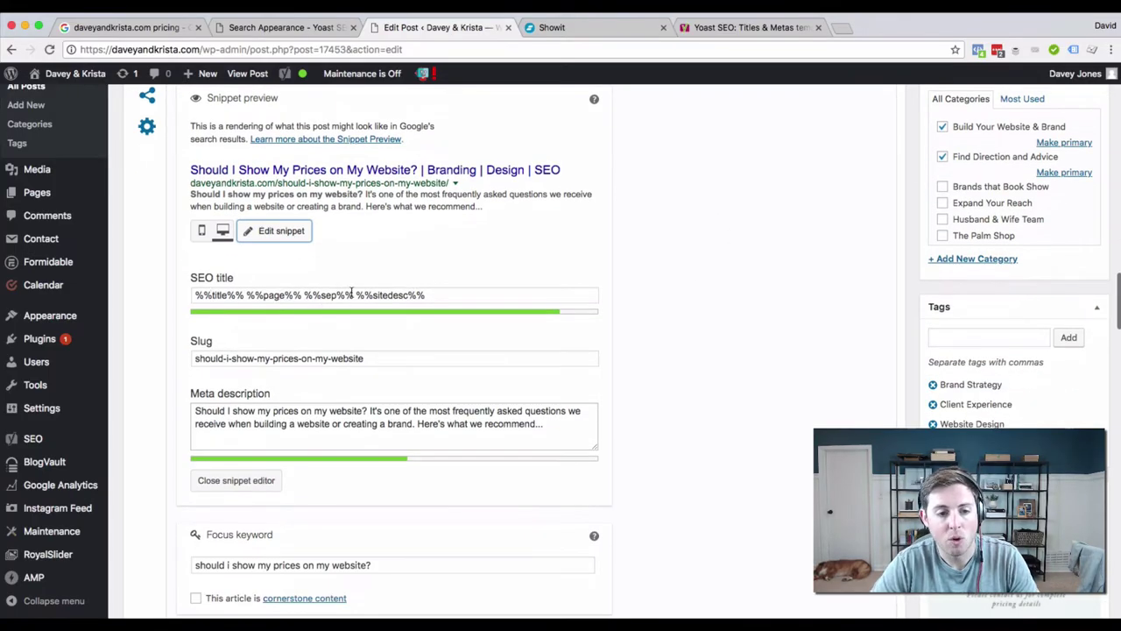
Change the post's SEO title ending from %%sitedesc%% to %%sitename%% and close the snippet editor.
{"action": "left_click", "coordinate": [406, 294]}
{"action": "key", "text": "BackSpace"}
{"action": "key", "text": "BackSpace"}
{"action": "key", "text": "BackSpace"}
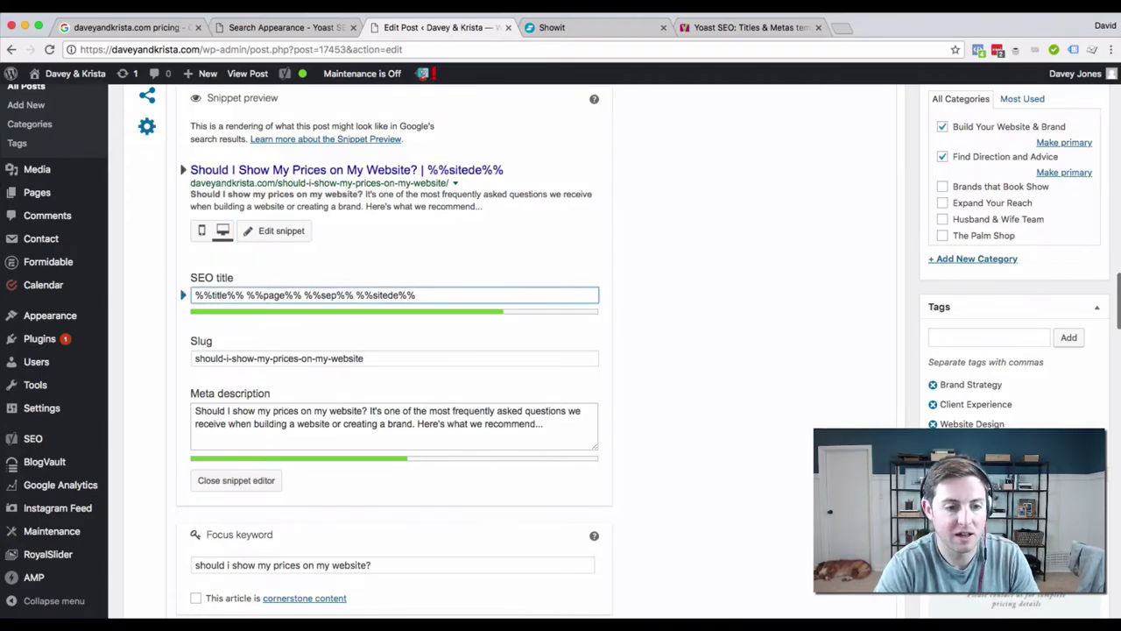
{"action": "key", "text": "BackSpace"}
{"action": "type", "text": "name"}
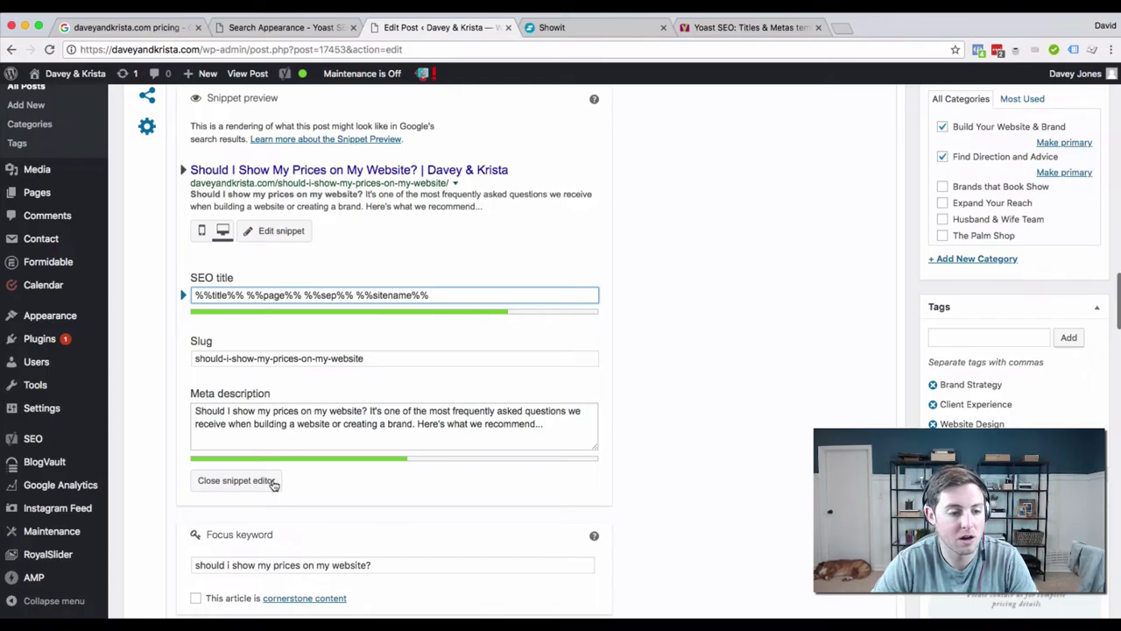
{"action": "left_click", "coordinate": [270, 482]}
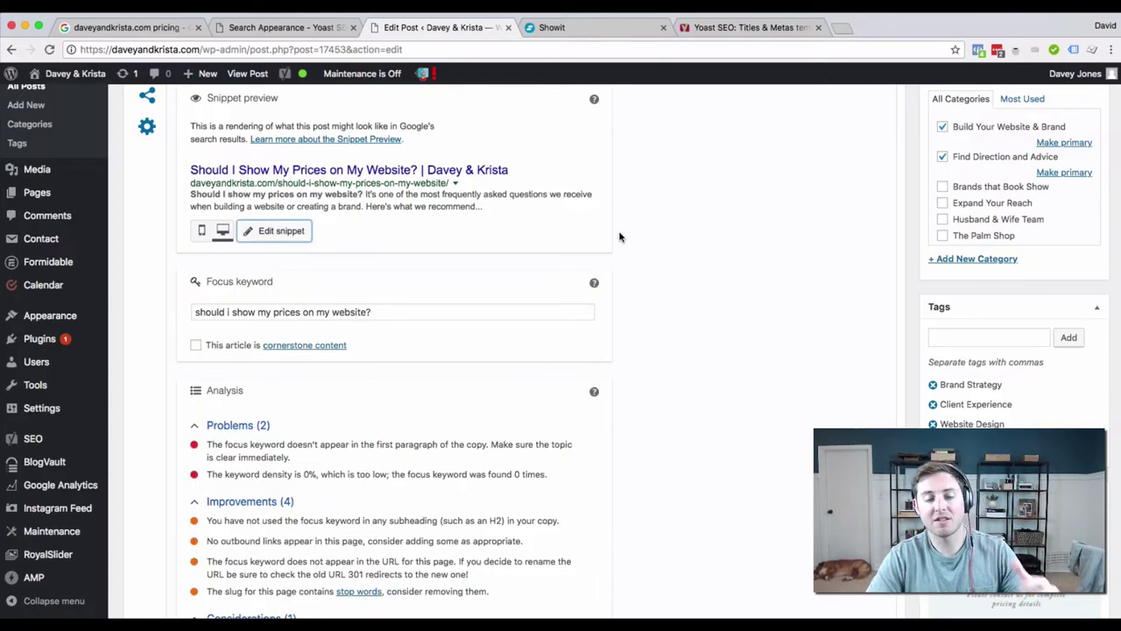
Compare the Google result with the %%sitename%% posts title template, then go to Yoast SEO General.
{"action": "left_click", "coordinate": [158, 29]}
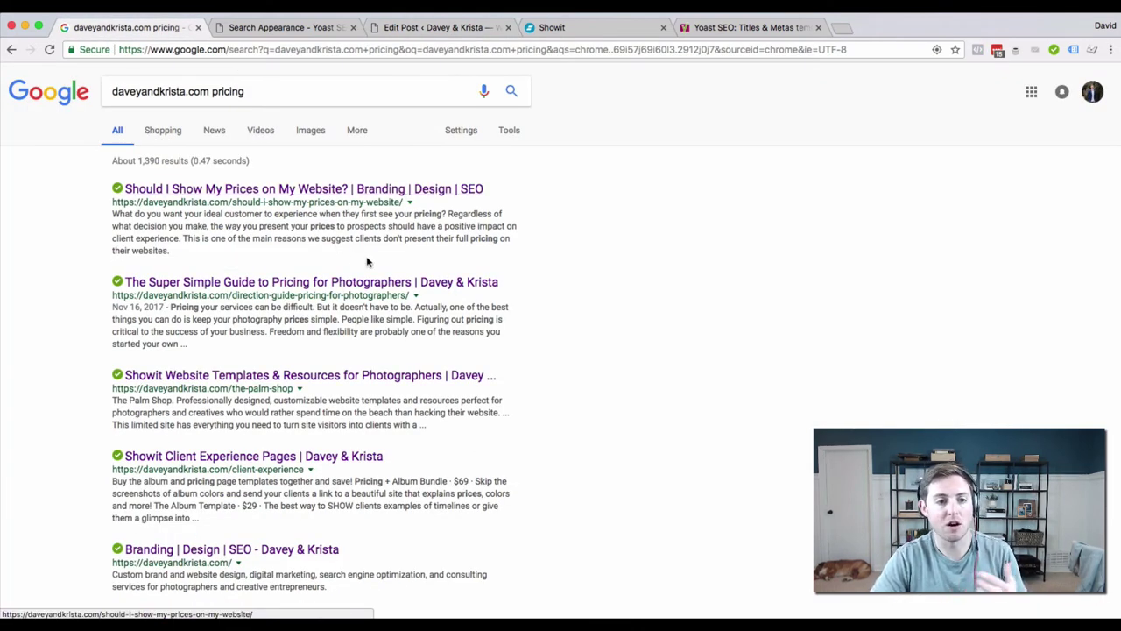
{"action": "left_click", "coordinate": [279, 31]}
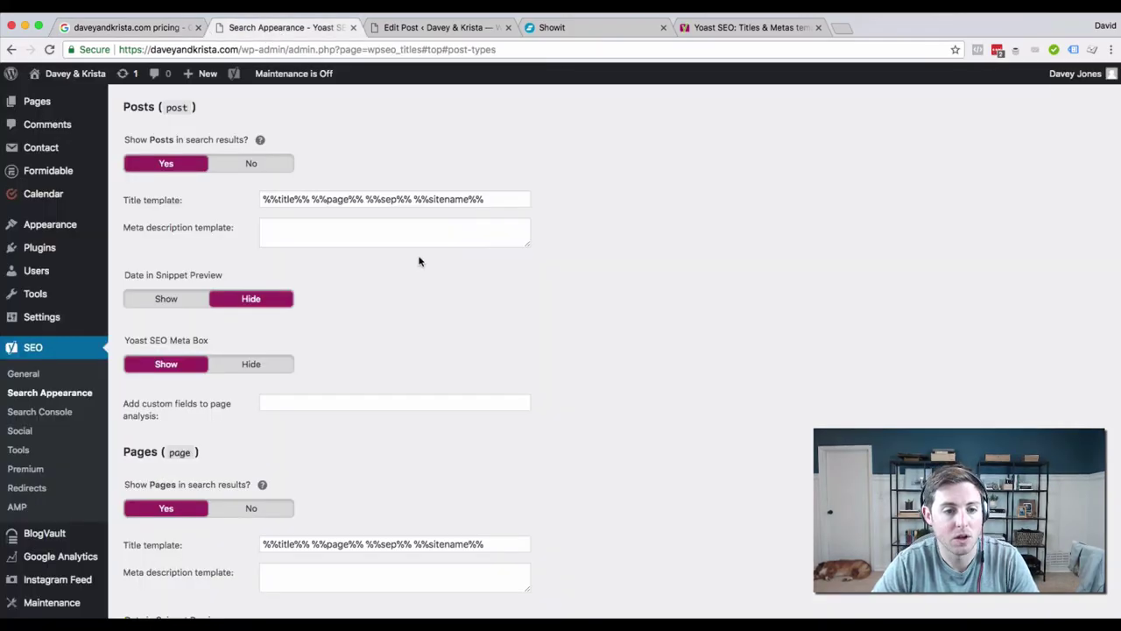
{"action": "left_click", "coordinate": [131, 27]}
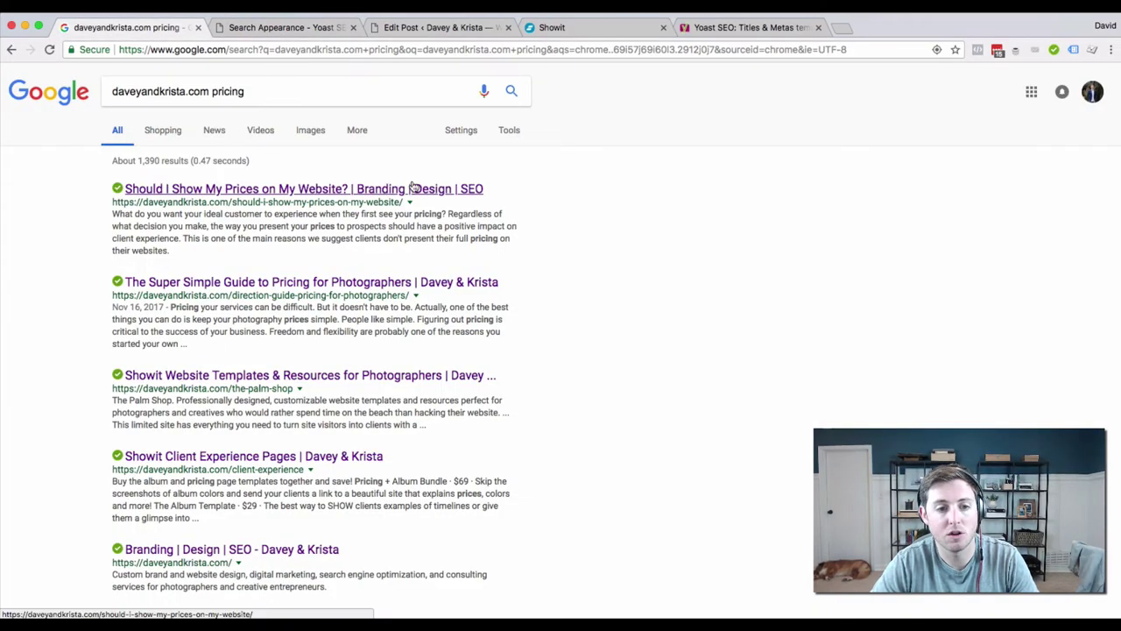
{"action": "left_click", "coordinate": [259, 27]}
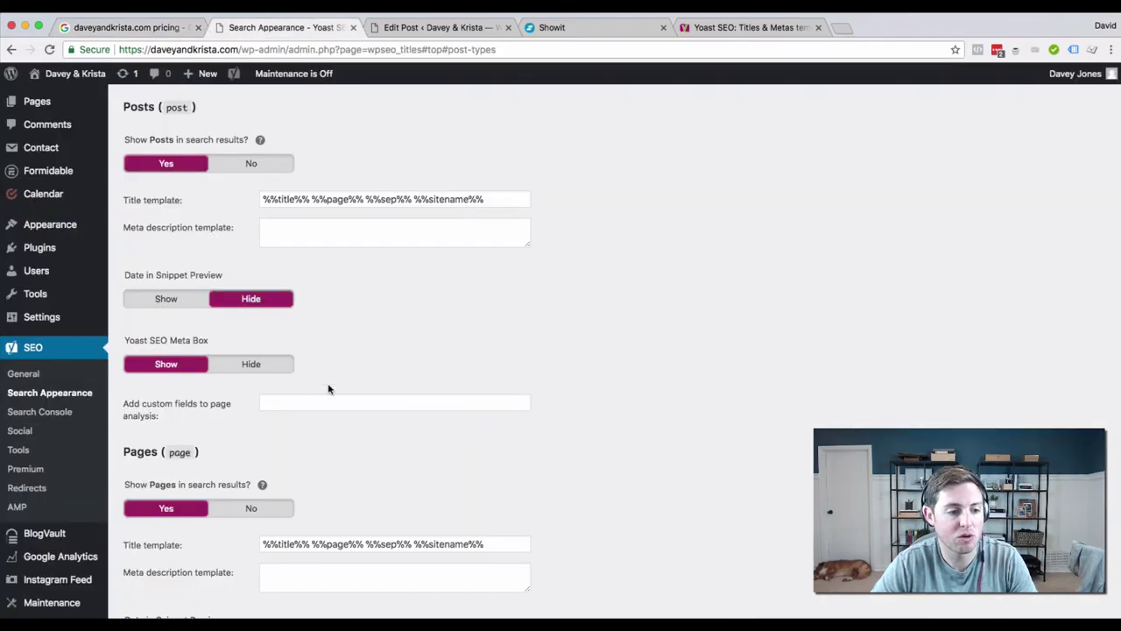
{"action": "left_click", "coordinate": [35, 375]}
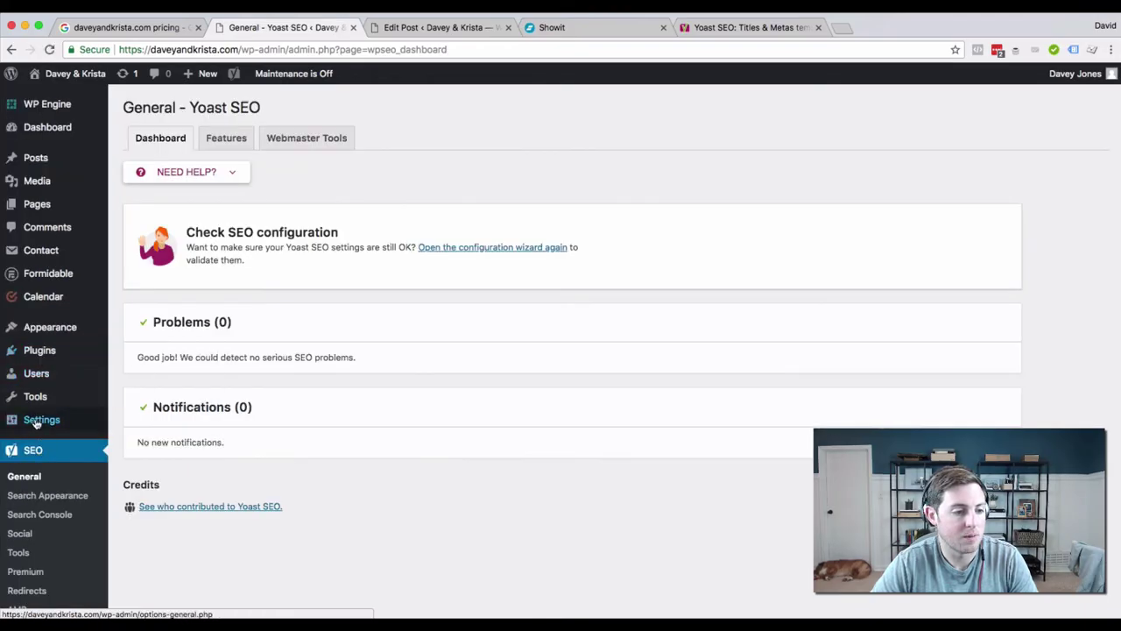
Confirm the Site Title 'Davey & Krista' in General Settings, then reopen the post's SEO title fields.
{"action": "mouse_move", "coordinate": [43, 420]}
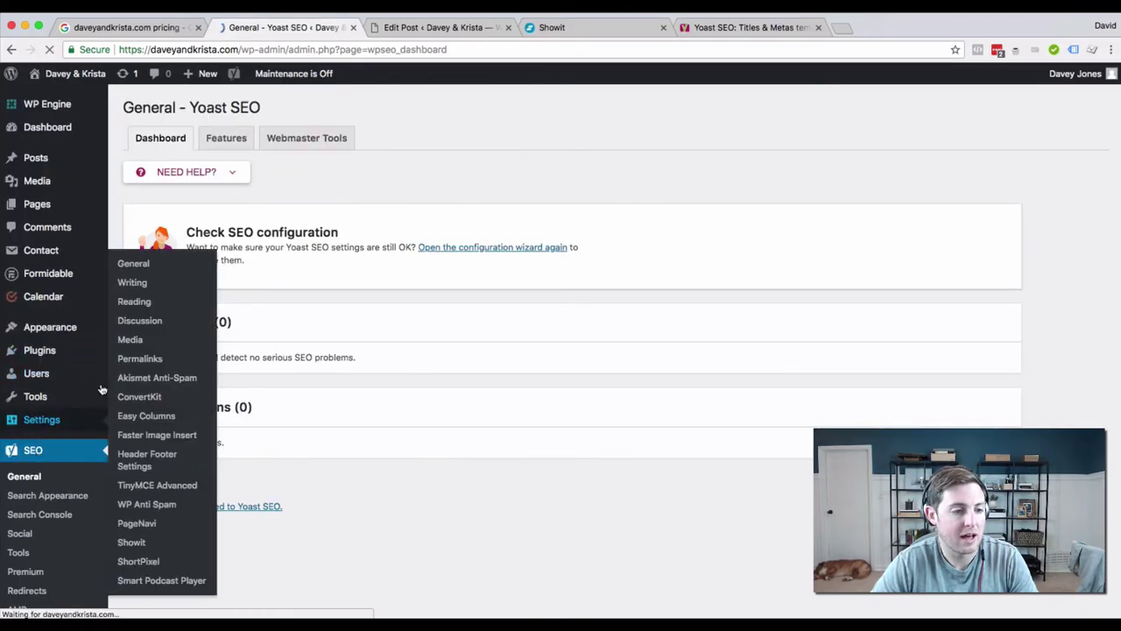
{"action": "left_click", "coordinate": [133, 264]}
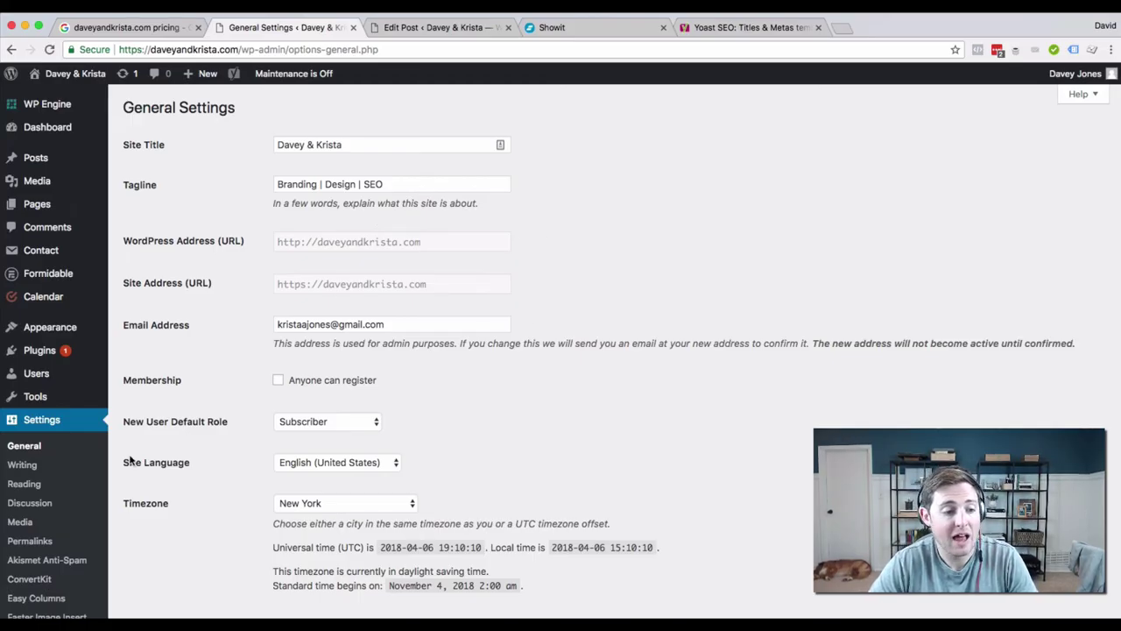
{"action": "scroll", "coordinate": [141, 433], "scroll_direction": "down", "scroll_amount": 1}
{"action": "scroll", "coordinate": [140, 433], "scroll_direction": "down", "scroll_amount": 5}
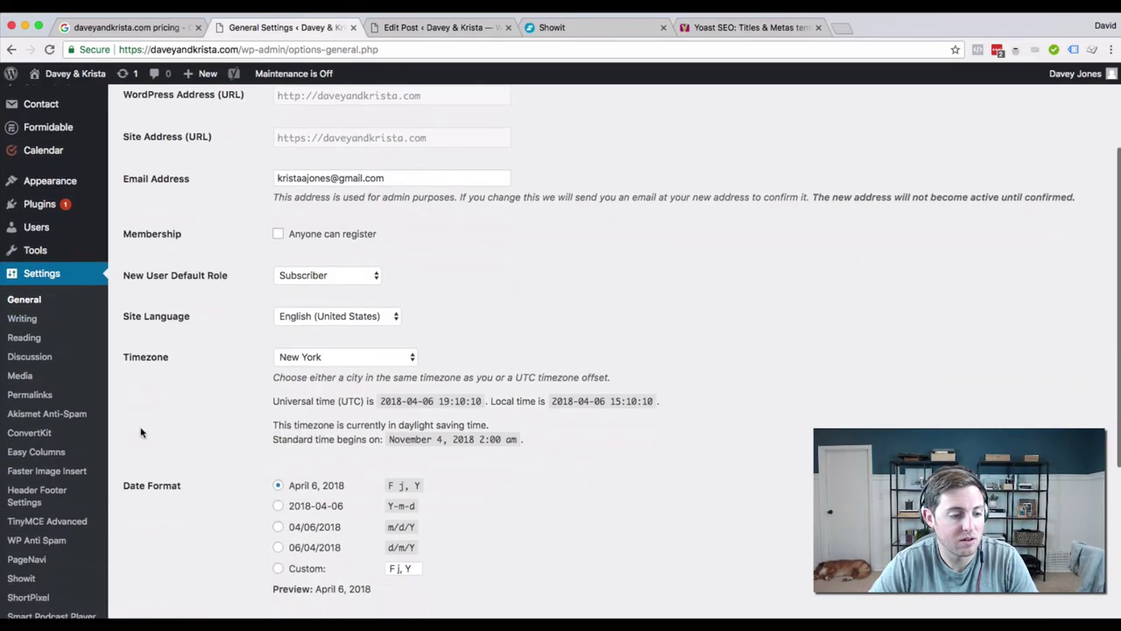
{"action": "scroll", "coordinate": [139, 429], "scroll_direction": "up", "scroll_amount": 2}
{"action": "scroll", "coordinate": [139, 426], "scroll_direction": "down", "scroll_amount": 1}
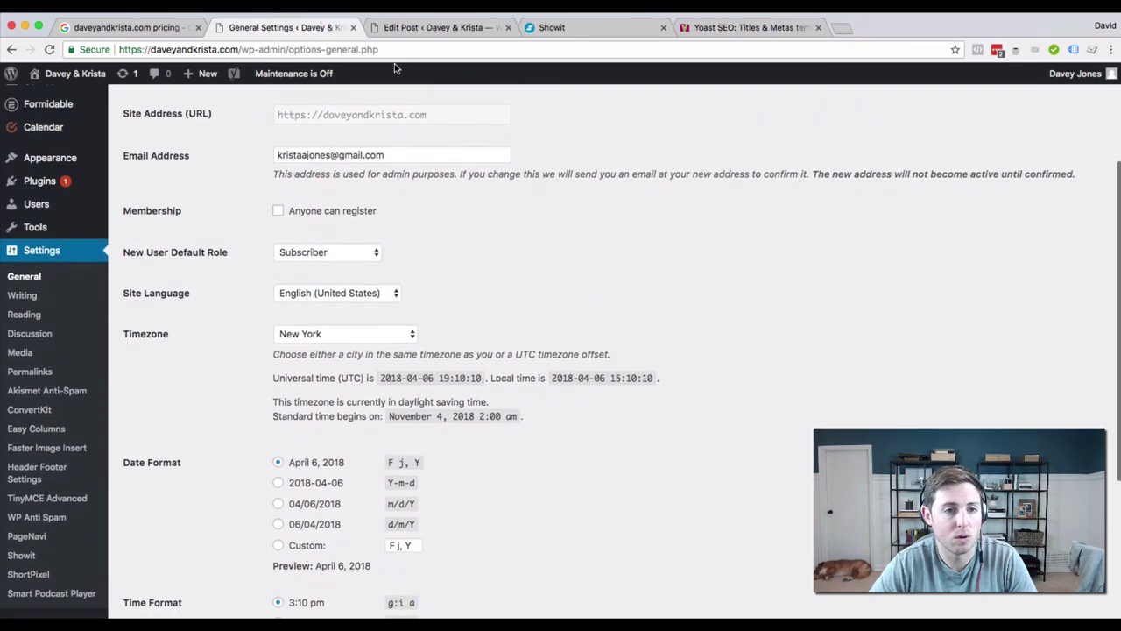
{"action": "left_click", "coordinate": [438, 28]}
{"action": "left_click", "coordinate": [289, 229]}
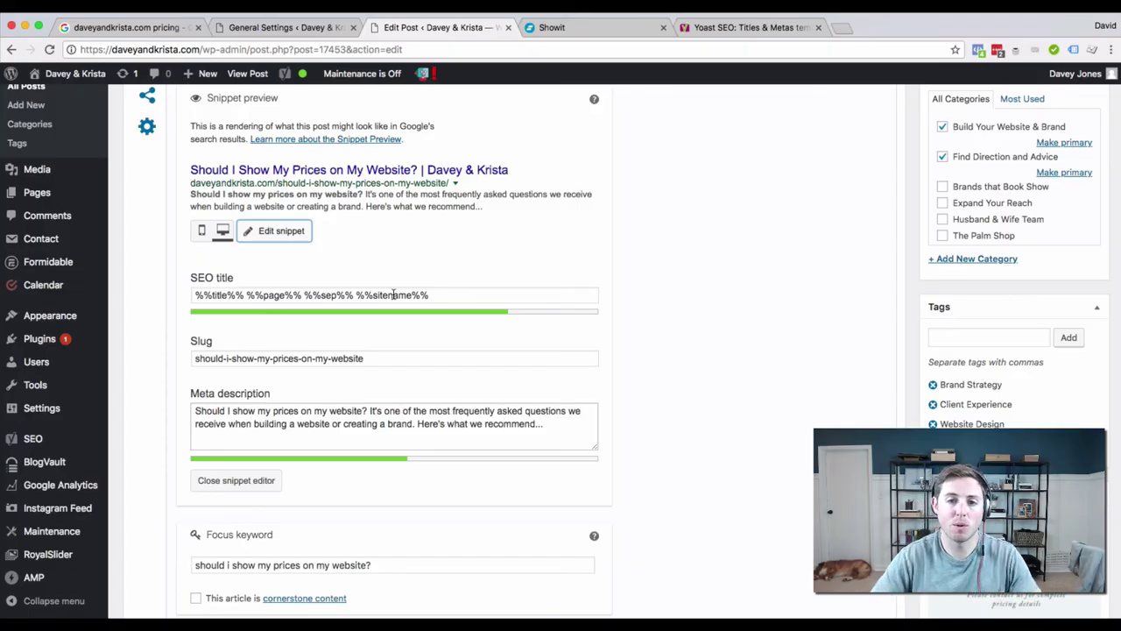
Read the Basic and Advanced Variables tables in Yoast's 'Titles & Metas template variables' article.
{"action": "left_click", "coordinate": [726, 33]}
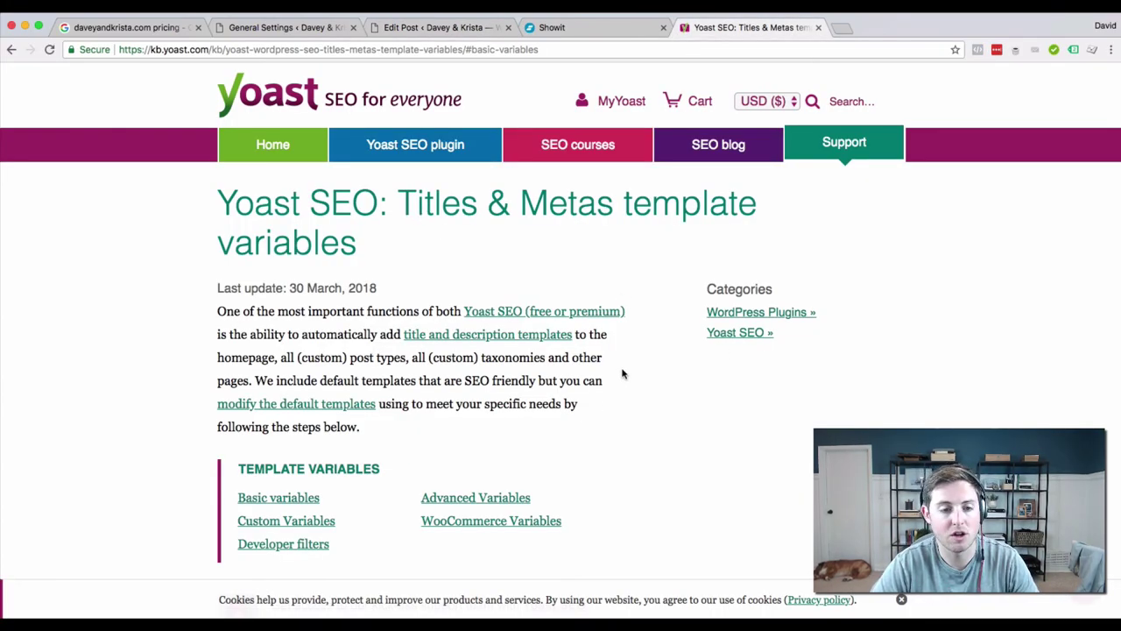
{"action": "scroll", "coordinate": [642, 331], "scroll_direction": "down", "scroll_amount": 10}
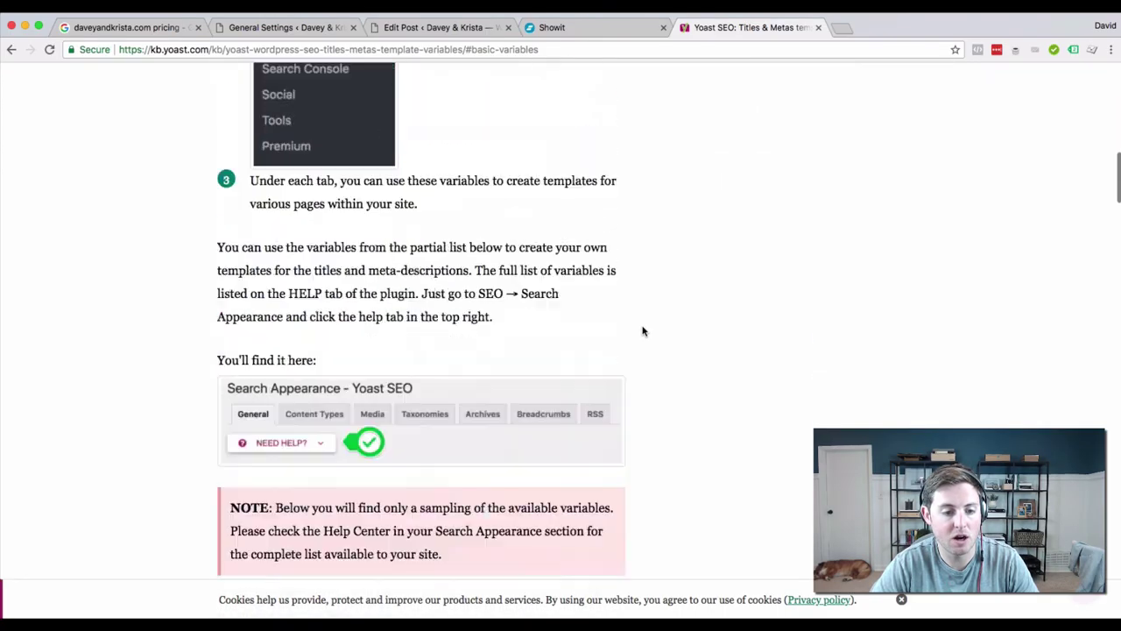
{"action": "scroll", "coordinate": [643, 331], "scroll_direction": "down", "scroll_amount": 15}
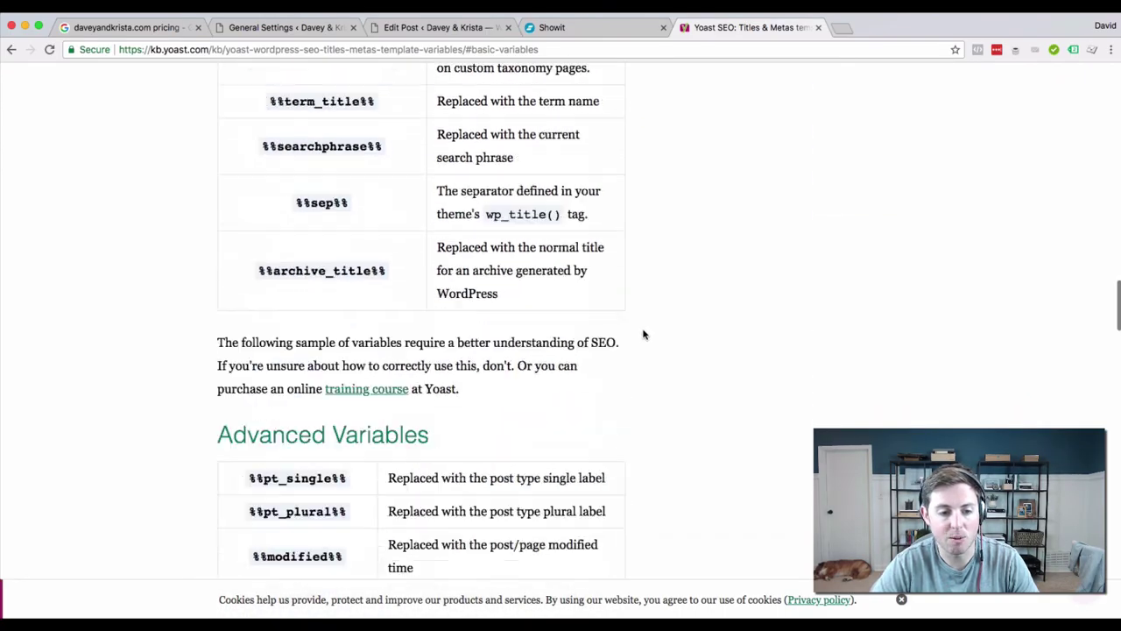
{"action": "scroll", "coordinate": [644, 334], "scroll_direction": "down", "scroll_amount": 15}
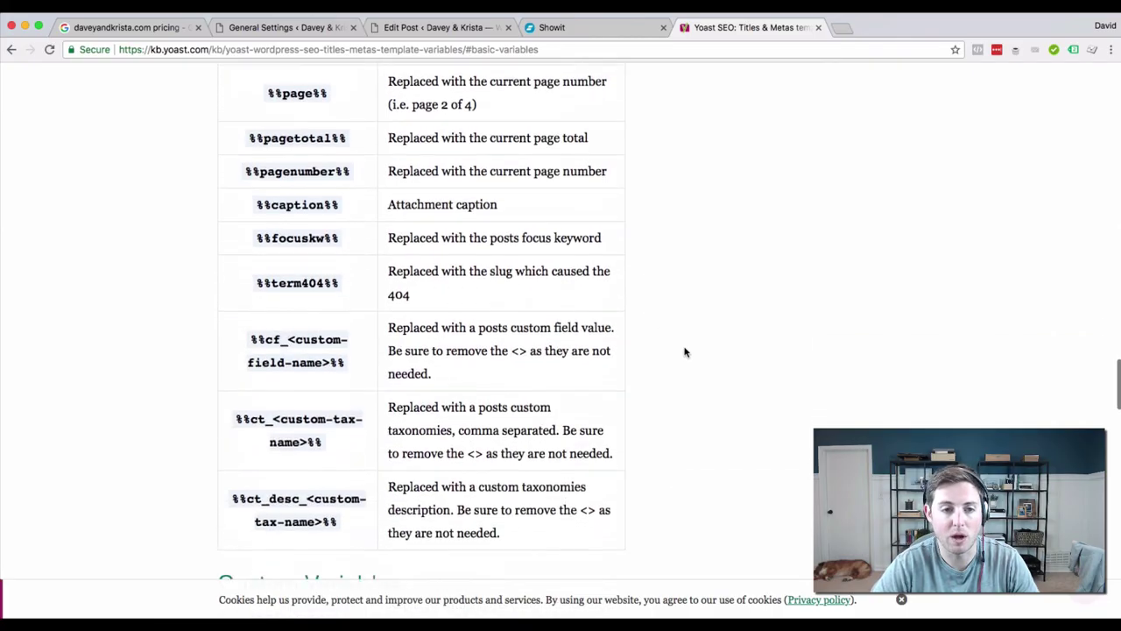
{"action": "scroll", "coordinate": [686, 352], "scroll_direction": "down", "scroll_amount": 1}
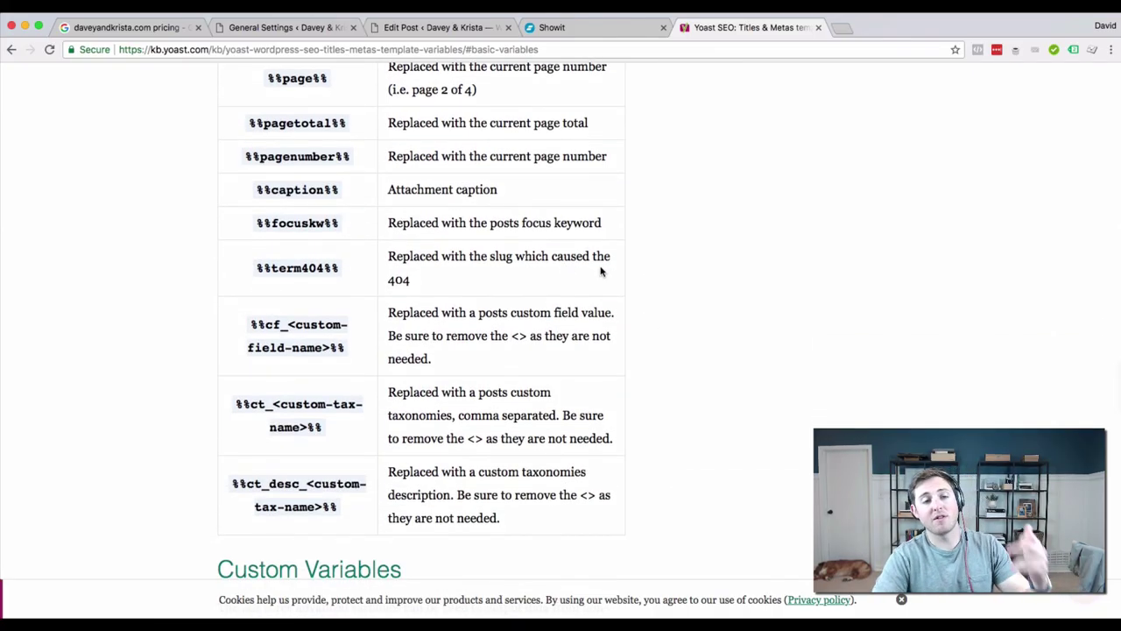